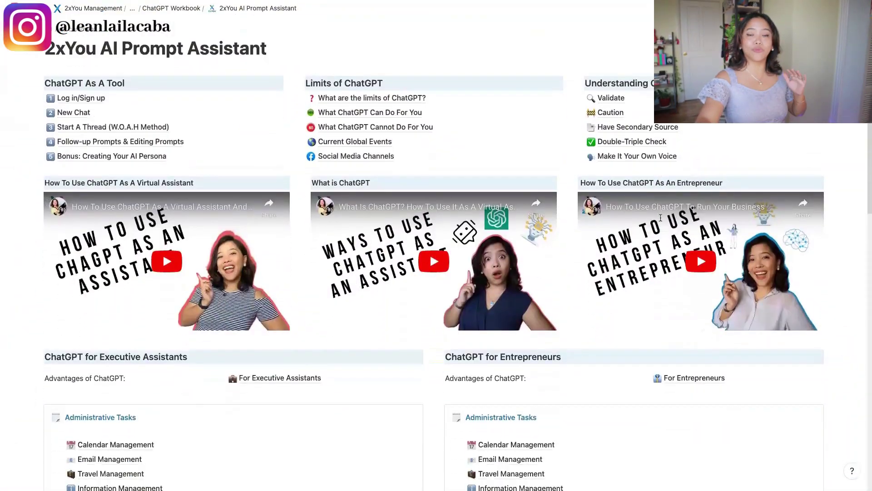
Look over the prompt categories for executive assistants and entrepreneurs on the 2xYou AI Prompt Assistant page
scroll(661, 218, "down", 5)
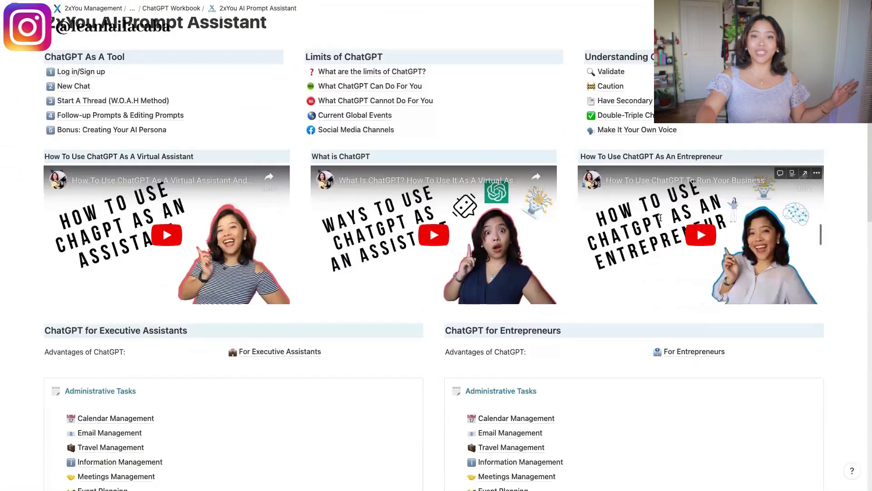
scroll(660, 217, "down", 3)
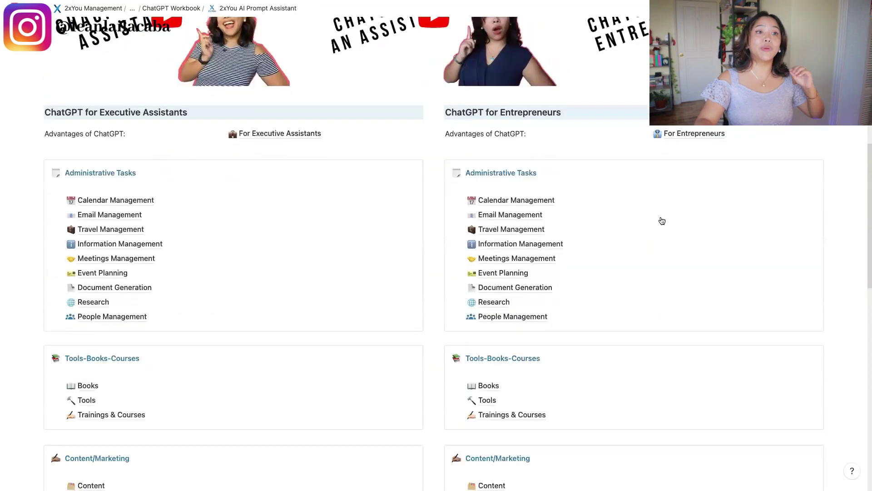
scroll(662, 221, "down", 3)
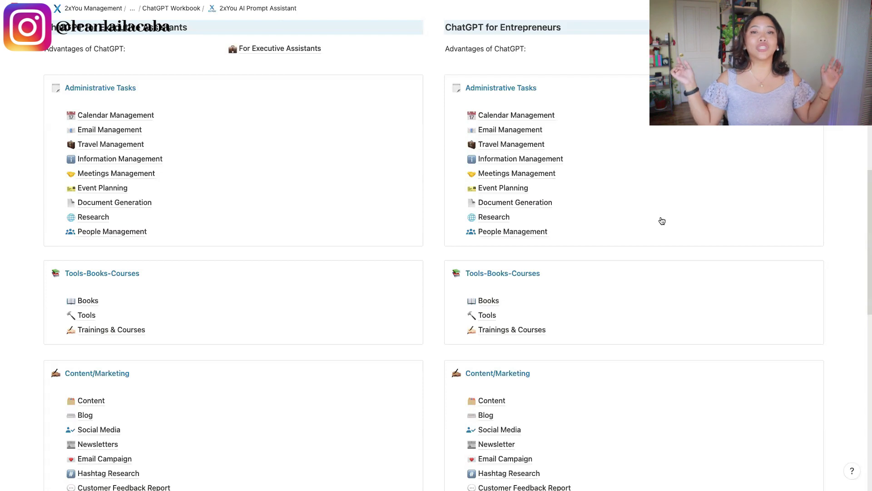
scroll(662, 220, "up", 15)
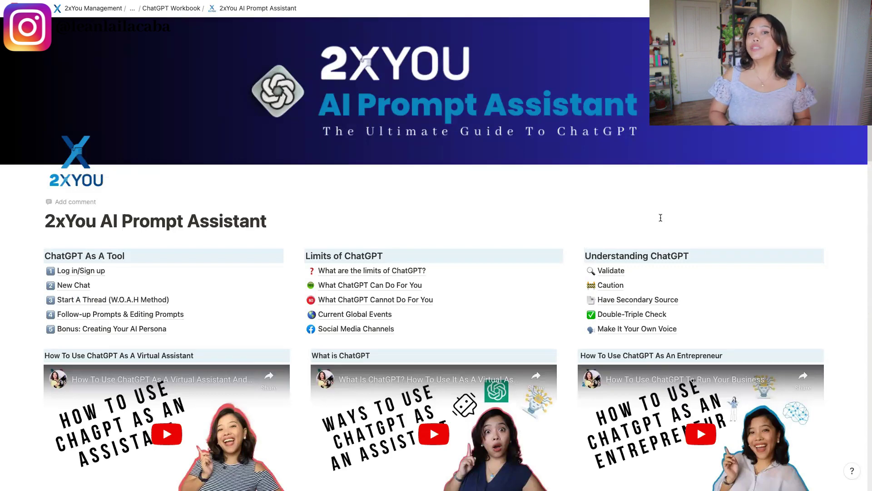
Switch to ChatGPT and send an introduction of 2xYou, a virtual assistant agency for coaches, authors and service providers, asking for assistance in project management
key("super+Tab")
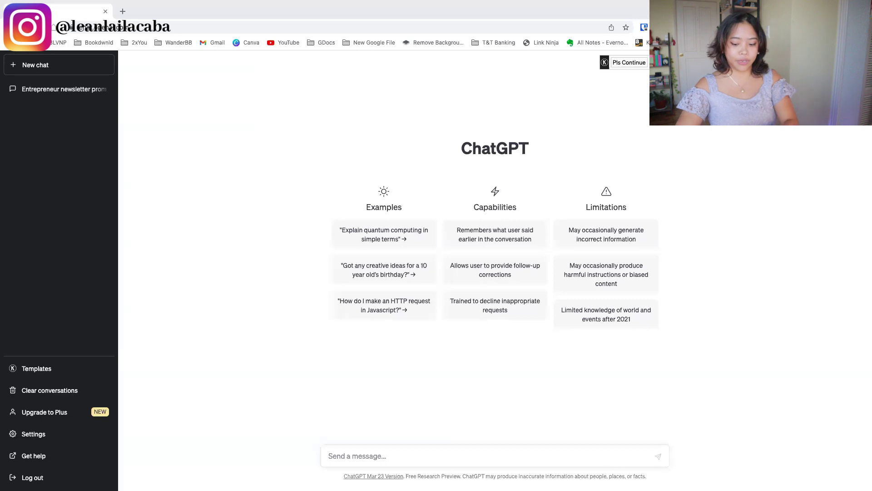
left_click(455, 449)
type("I run 2xYou, a virtual assistant agency, and my clients are service based entrepreneurs like coaches, authors, and service providers. I would like your assistance in project management. Are you ready?")
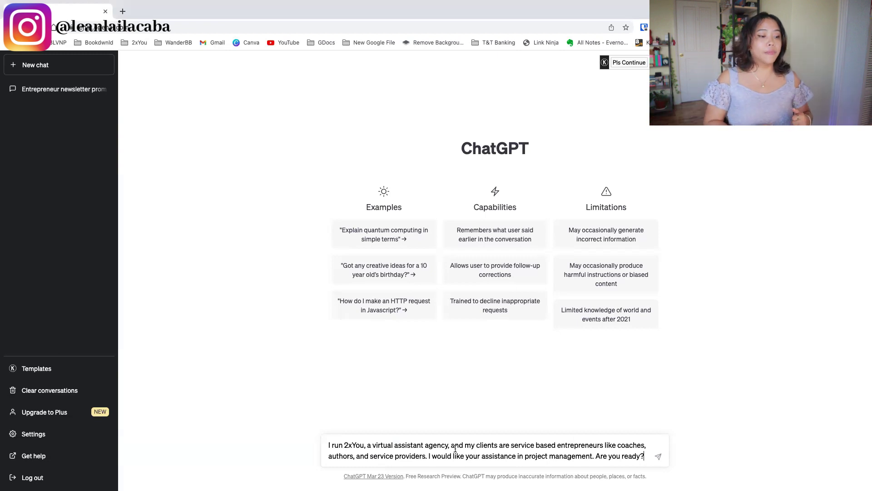
key("Return")
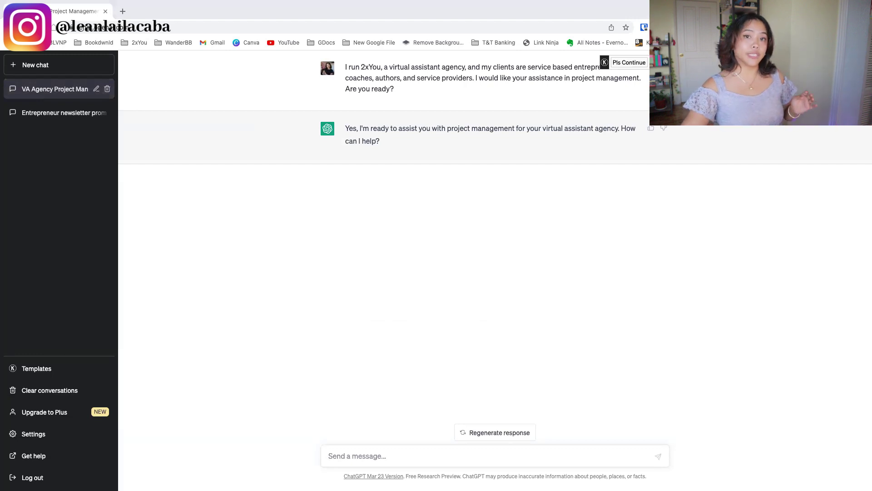
Send a follow-up message describing the new project of creating and launching a virtual assistant course
left_click(355, 450)
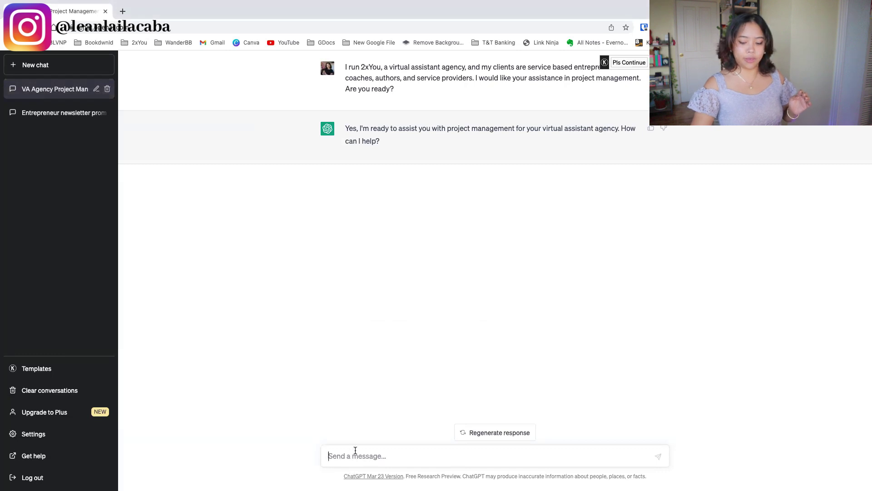
type("I currently have a project I am starting where I will be creating and launching a virtual assistant course for virtual assistants so they can be trained before becoming an applicant for 2xYou. What would be the best project management framework to follow?")
key("Return")
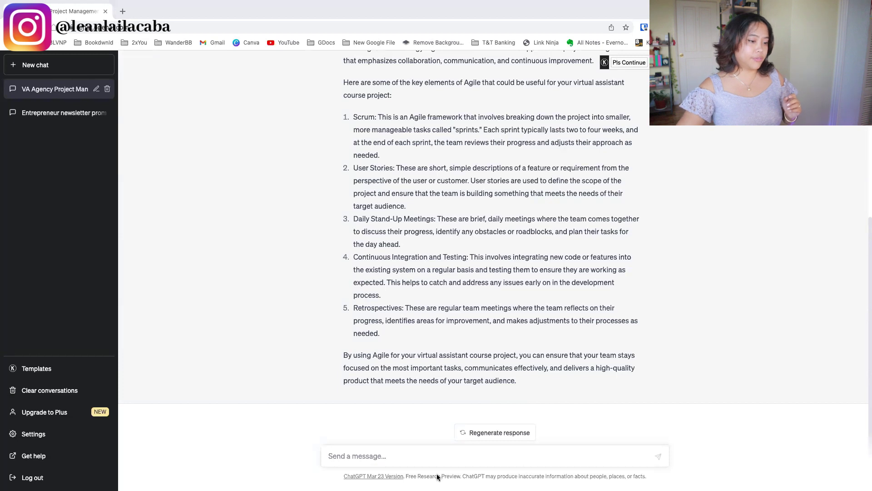
Request a 4-week project outline with primary tasks from creating the outline to recording, editing and launching, plus weekly sprints, and review it
left_click(396, 461)
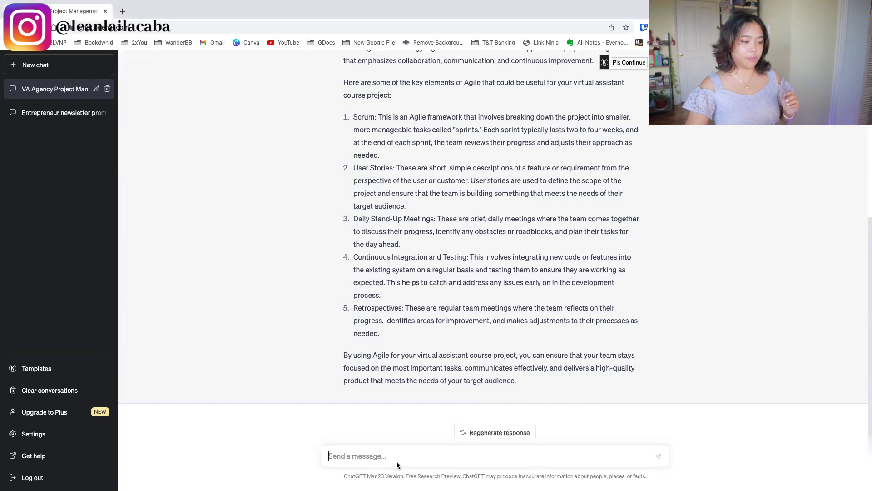
type("Based on this, create a project outline with primary tasks that can be started with from creating the outline, to recording, to editing, to launching, as well as the weekly sprints that would need to be done and followed. This should be done within 4 weeks.")
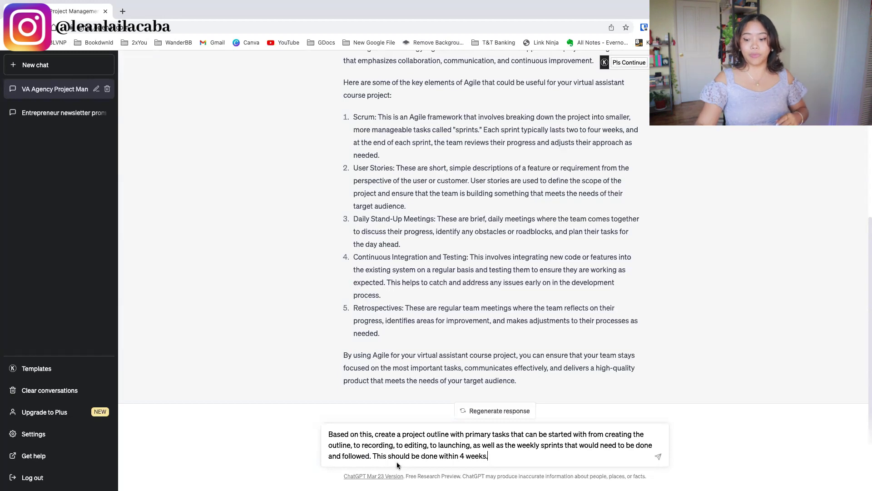
key("Return")
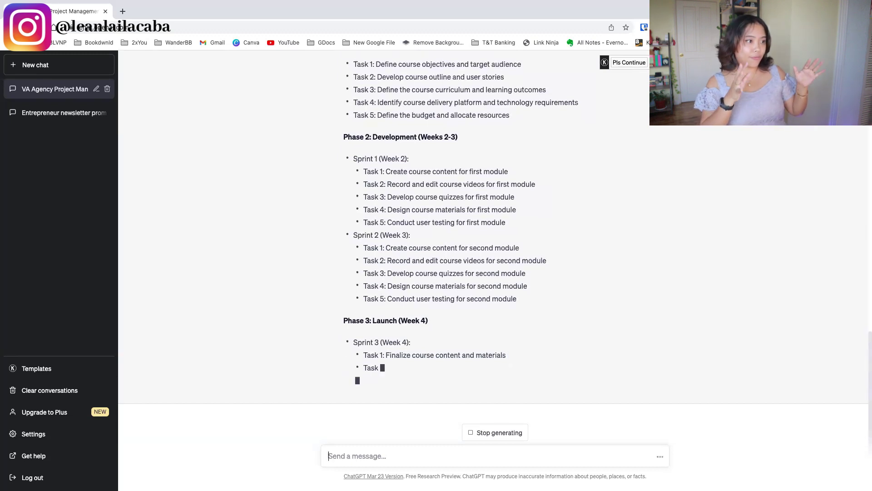
scroll(375, 311, "up", 2)
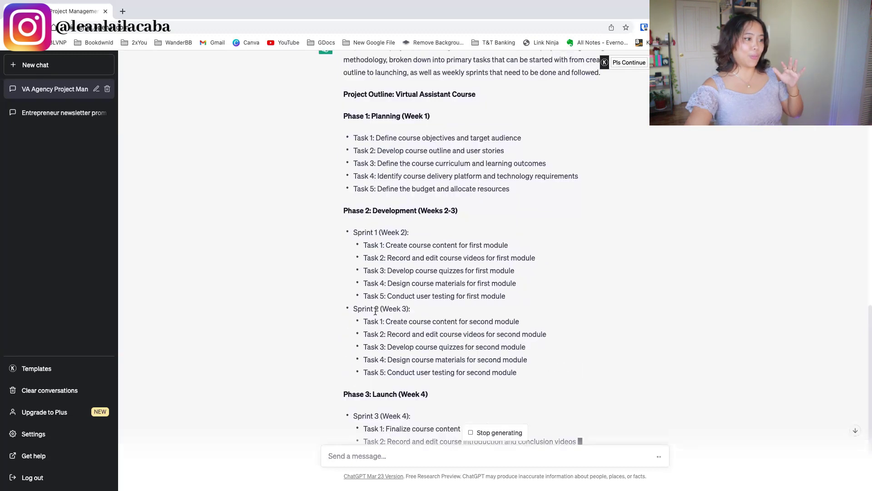
scroll(375, 312, "down", 2)
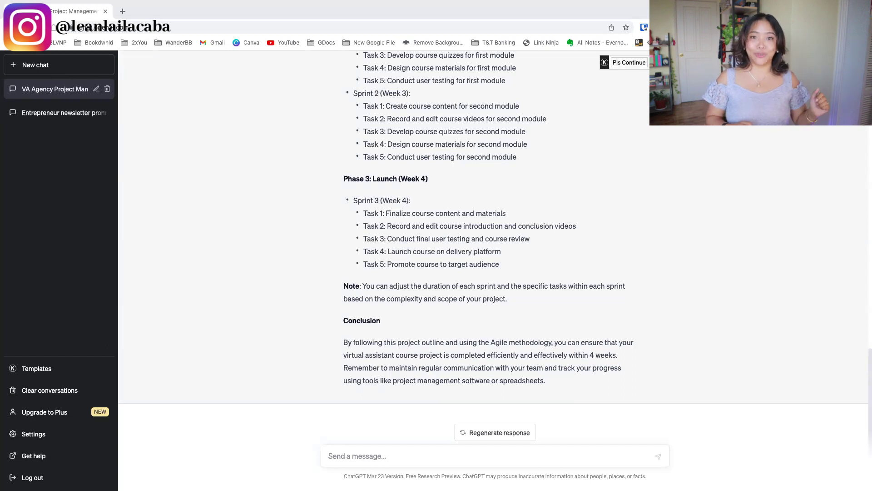
Start a new chat introducing 2xYou, a virtual assistant agency for service-based entrepreneurs, and ask for assistance in meeting management
left_click(82, 74)
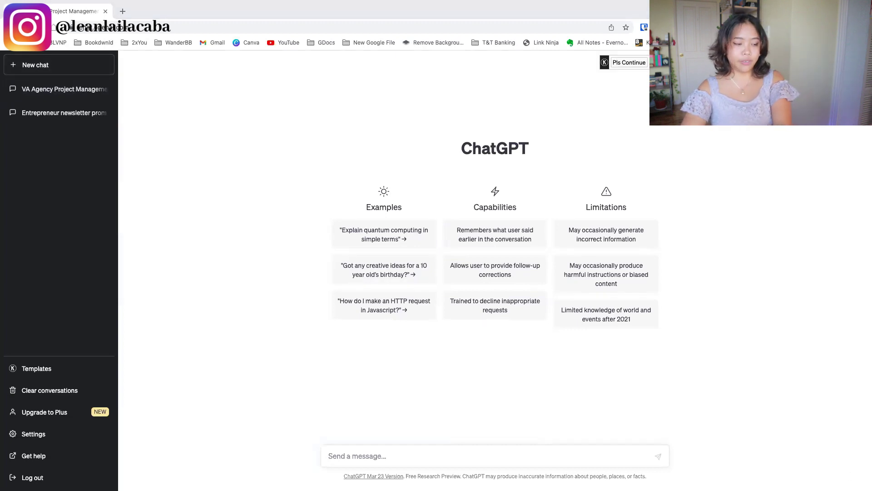
left_click(480, 449)
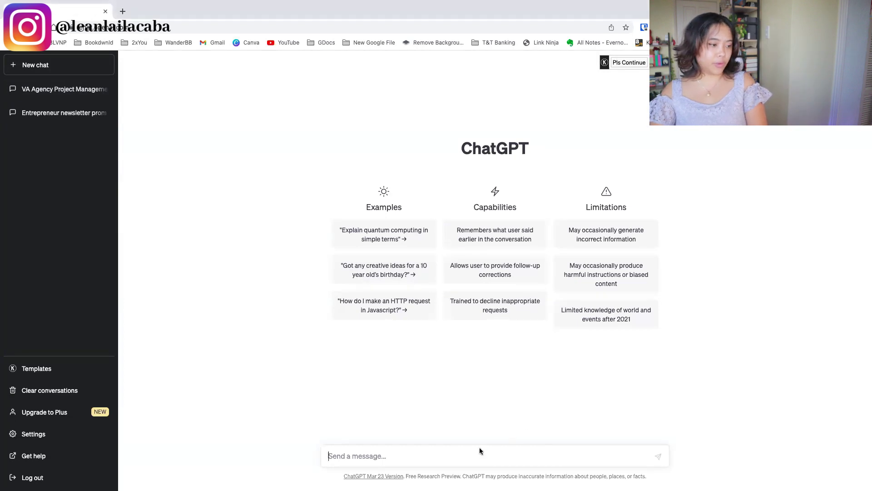
type("I run 2xYou, a virtual assistant agency, and my clients are service based entrepreneurs like coaches, authors, and service providers. I would like your assistance in meeting management. Are you ready?")
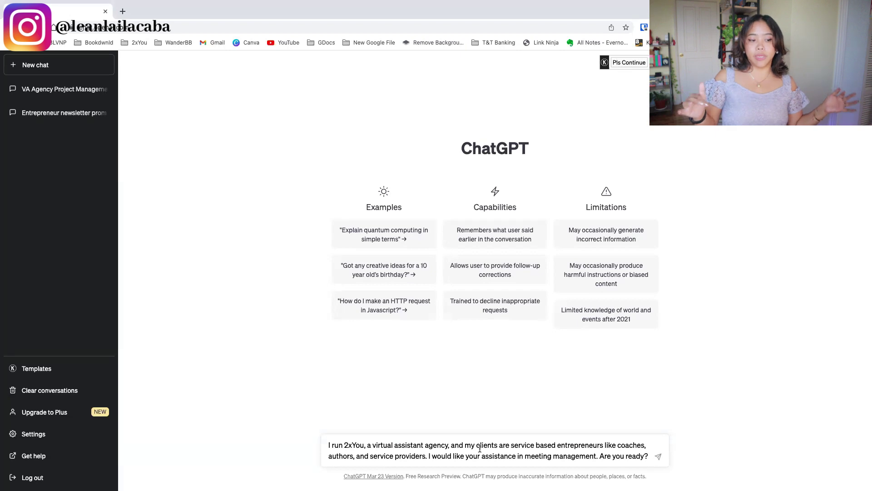
key("Return")
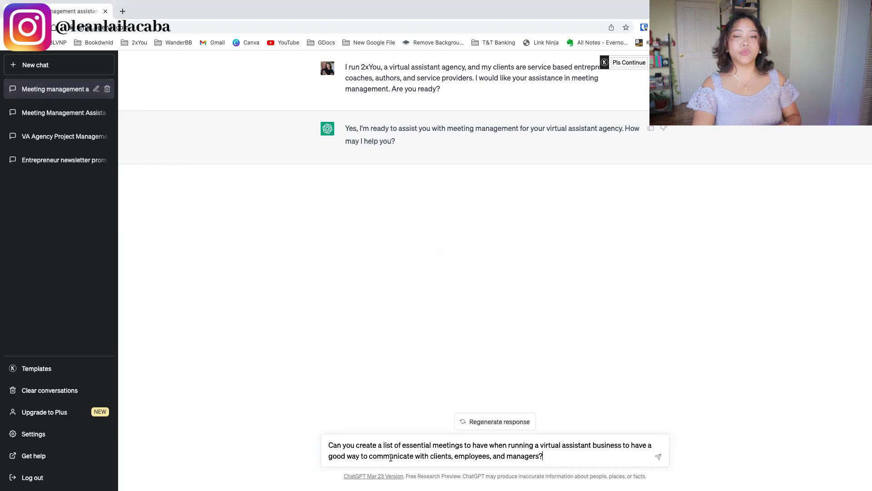
Ask for a list of essential meetings for communicating with clients, employees and managers, and for an agenda for each meeting
key("Return")
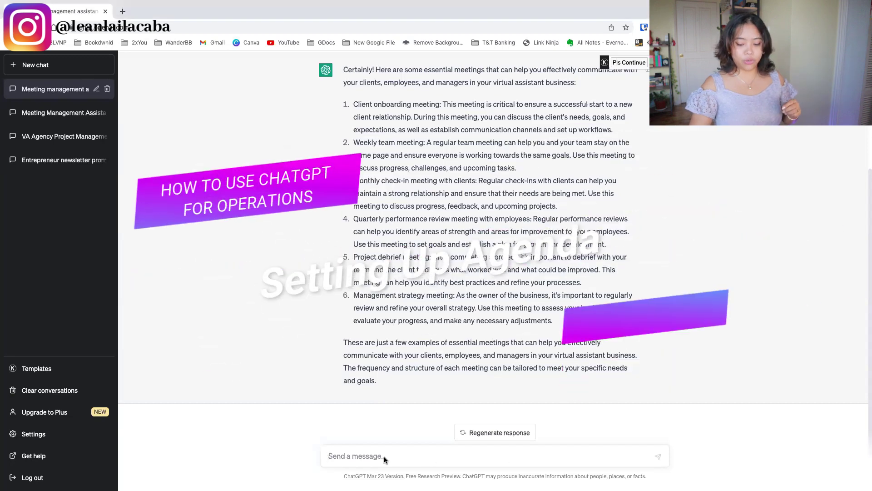
type("Can you create meeting agendas for each meeting?")
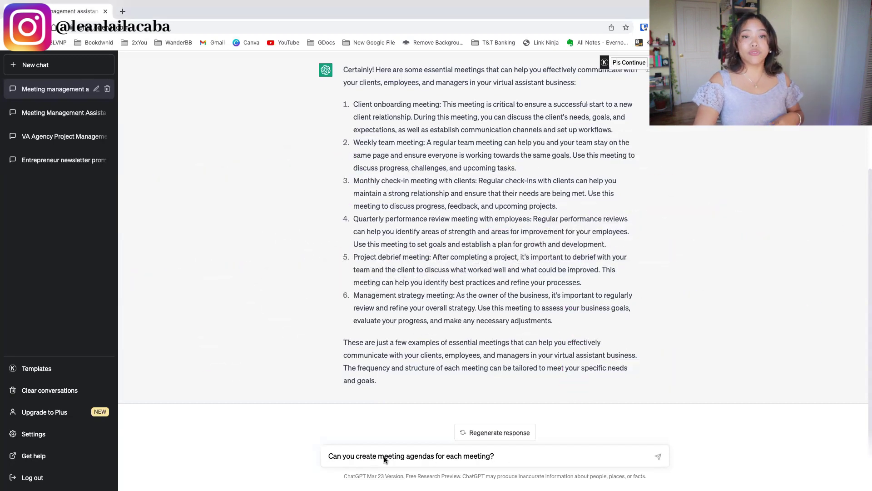
key("Return")
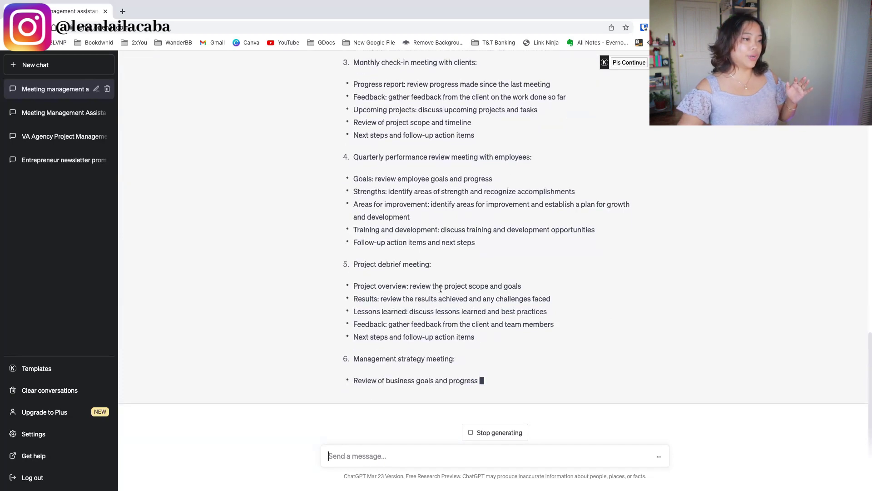
scroll(359, 122, "up", 5)
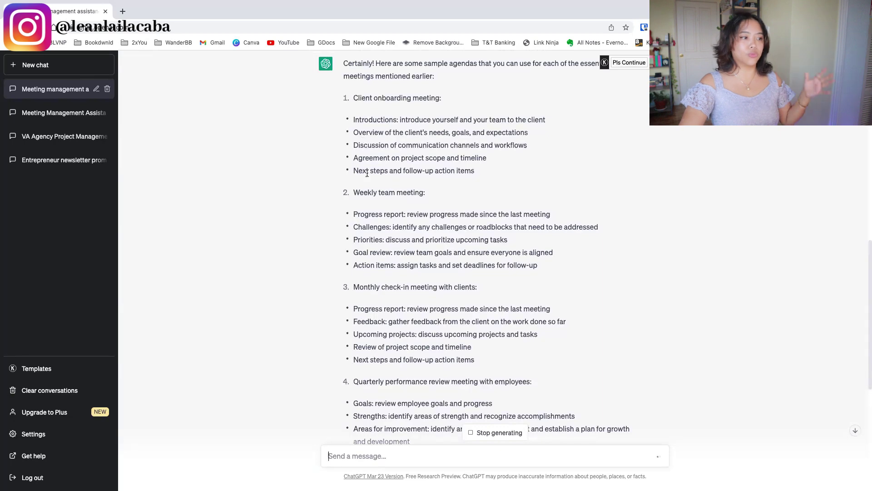
scroll(397, 277, "down", 7)
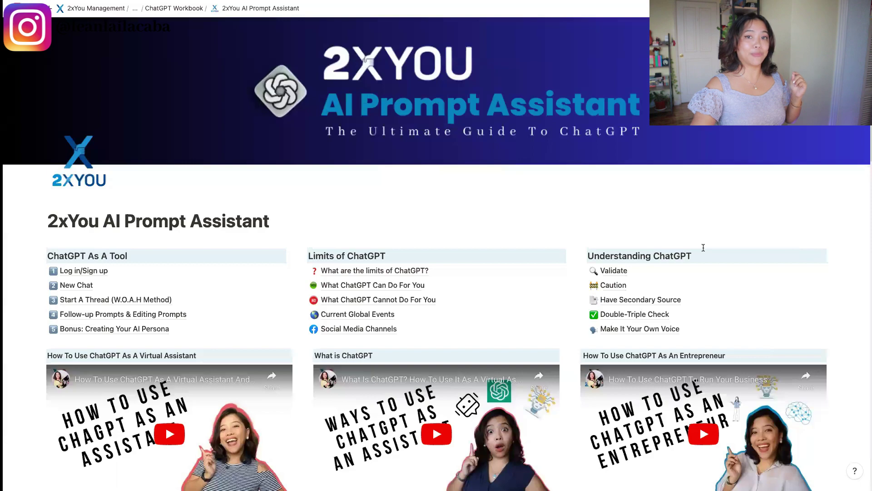
Switch to the 2xYou AI Prompt Assistant page, open the entrepreneurs' Document Generation page and examine its standard operating procedure and contract template prompts
scroll(703, 248, "down", 10)
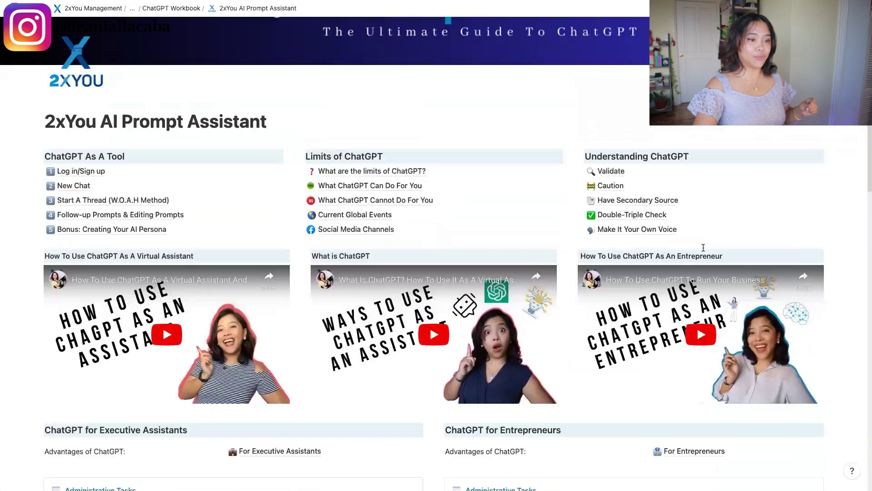
scroll(703, 251, "down", 1)
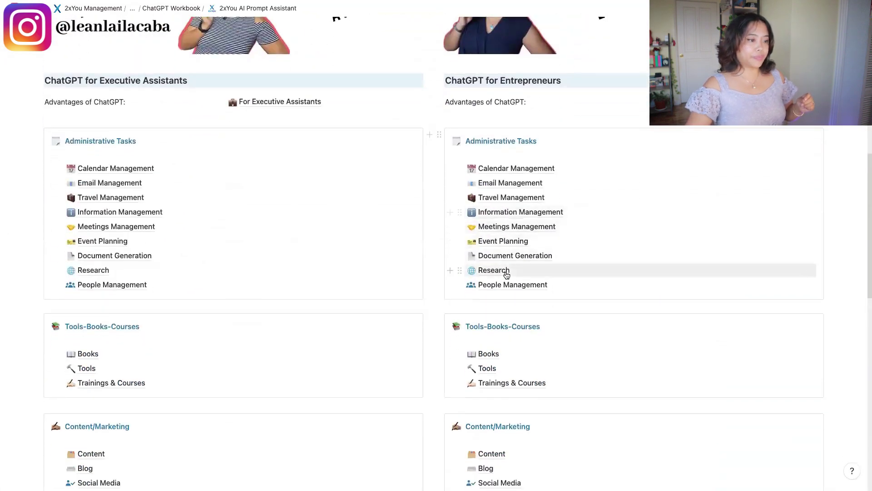
left_click(505, 257)
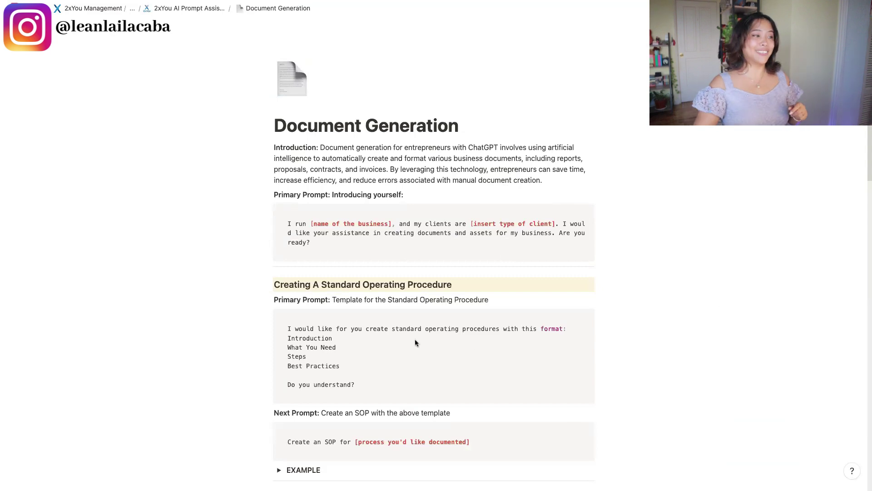
scroll(414, 343, "down", 5)
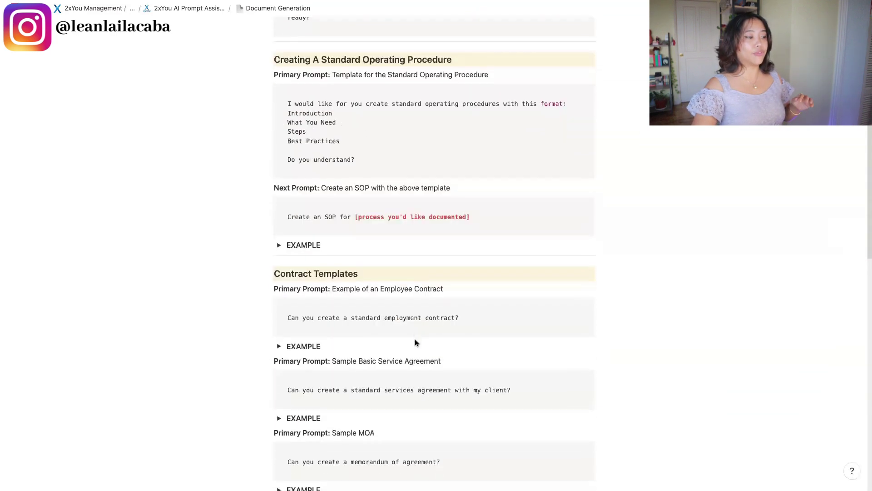
scroll(415, 343, "down", 6)
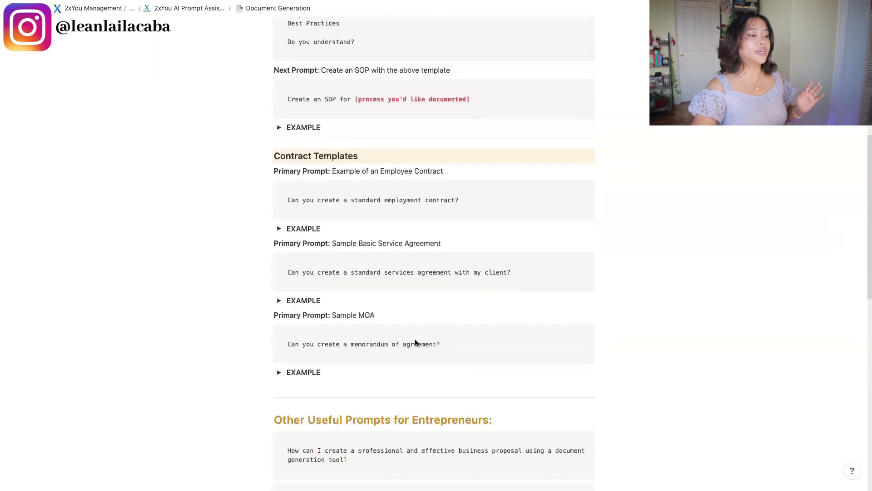
scroll(415, 343, "up", 10)
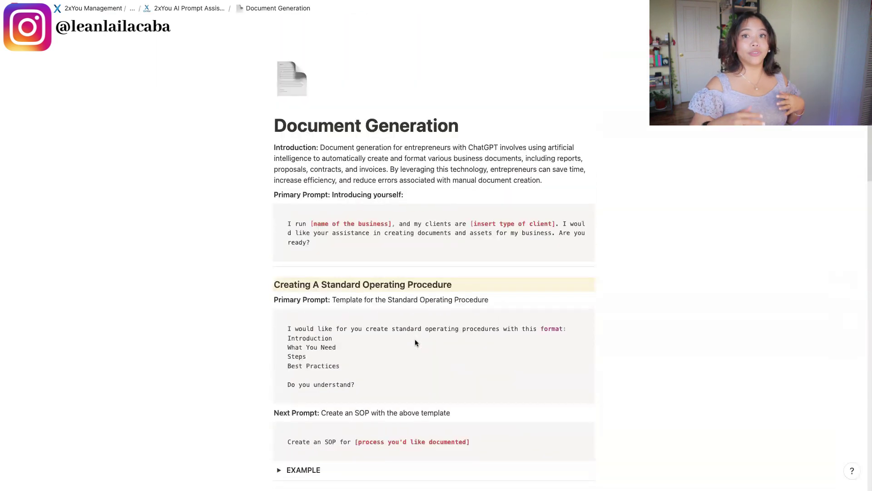
Return to ChatGPT and start a new chat introducing 2xYou, a virtual assistant agency for service-based entrepreneurs, and asking for assistance in file management
key("ctrl+Left")
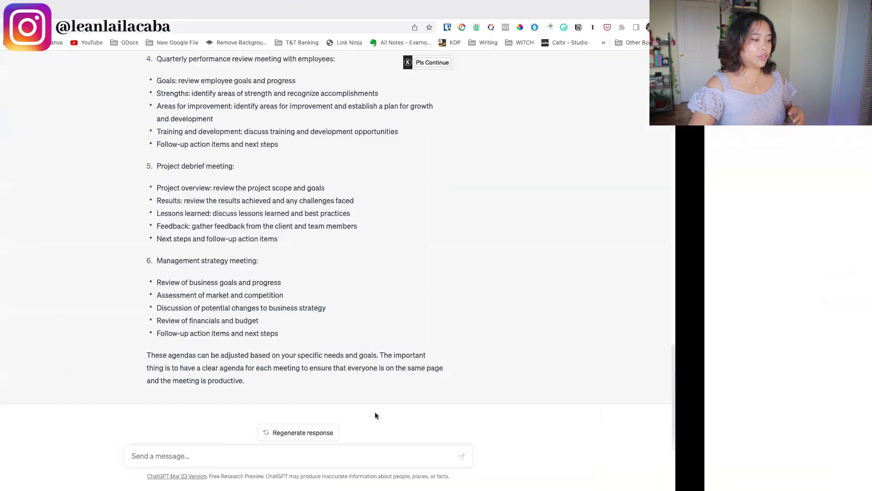
left_click(77, 64)
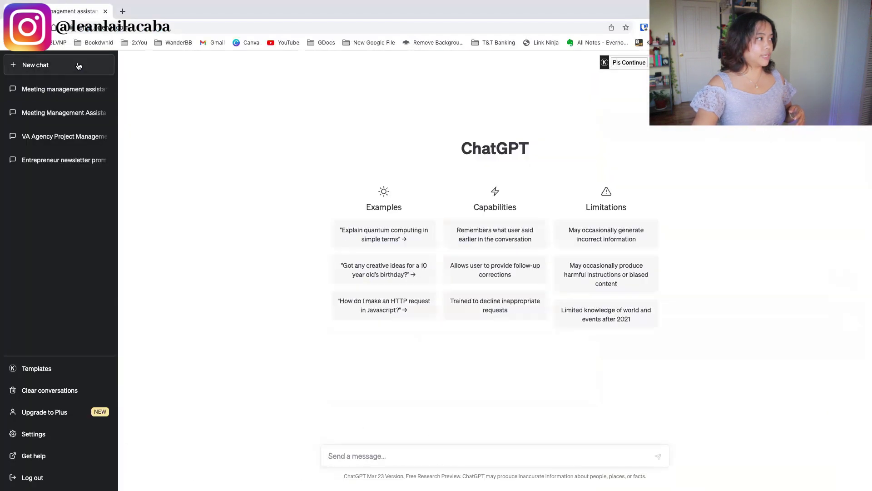
left_click(355, 450)
type("I run 2xYou, a virtual assistant agency, and my clients are service based entrepreneurs like coaches, authors, and service providers. I would like your assistance in file management. Are you ready?")
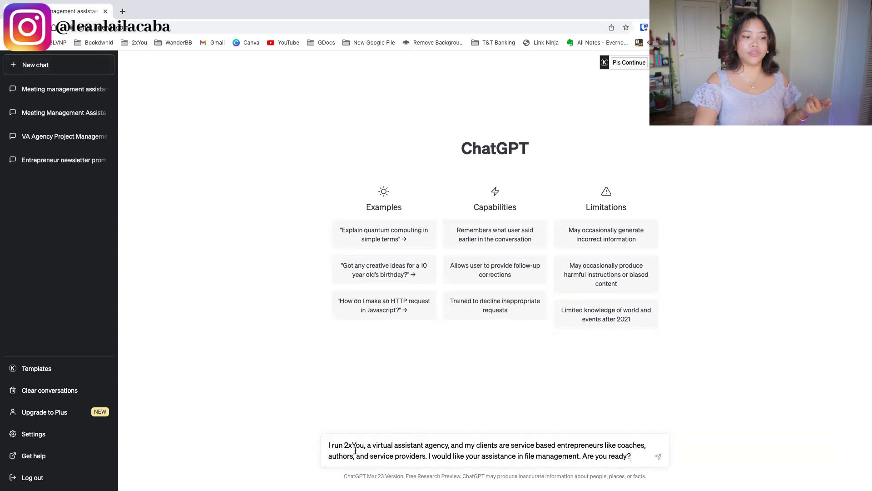
key("Return")
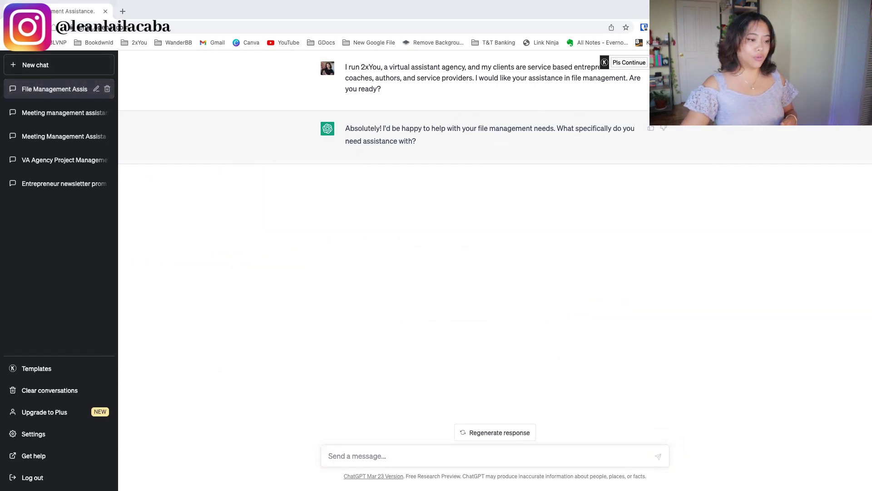
Ask for a Google Drive filing system for company files, client and assistant contracts, YouTube and social media content, plus best practices for keeping files organized throughout growth
left_click(386, 459)
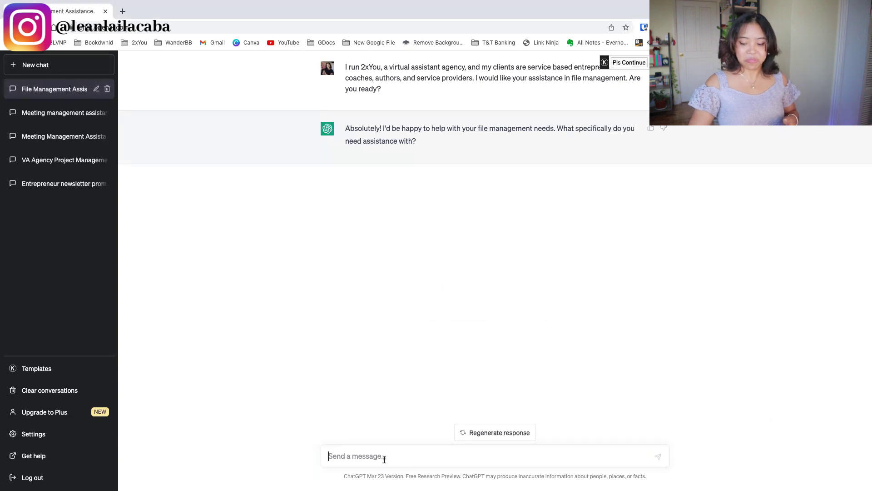
type("Can you create a filing system for Google Drive for my business where we have our company files, contracts with clients and assistants, our youtube and social media content?")
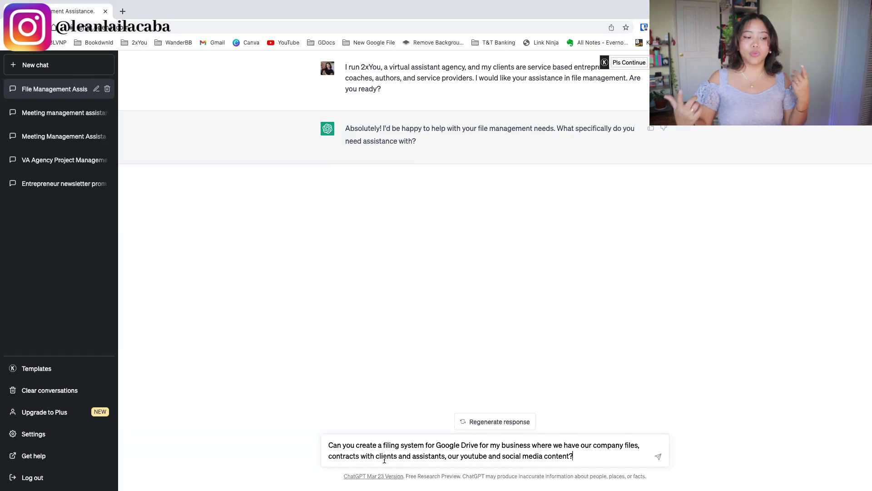
key("Return")
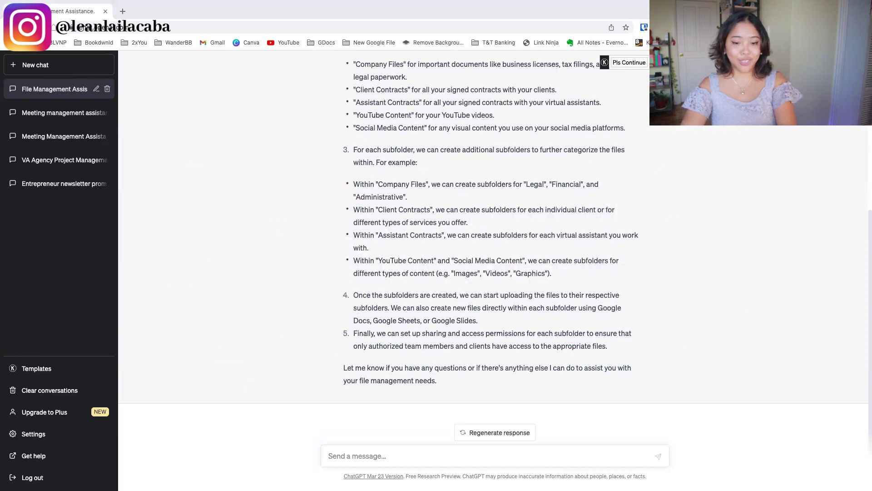
type("Can you do a quick research on best practices how I can maintain our files organized throughout scaling and growth?")
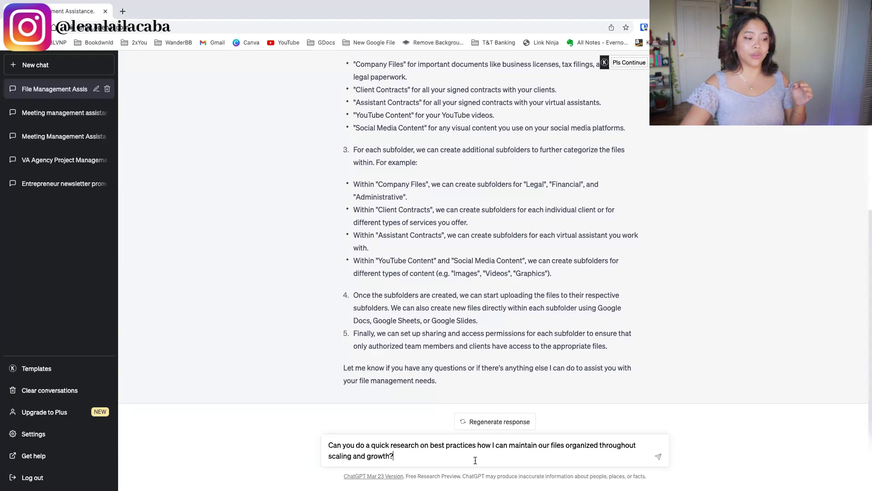
key("Return")
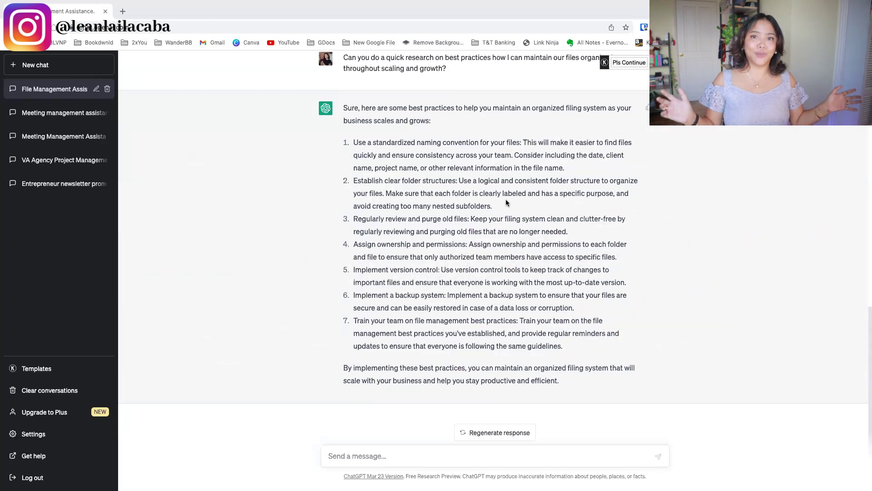
Start a new chat introducing 2xYou, a virtual assistant agency for service-based entrepreneurs, and ask for assistance in team management
left_click(40, 64)
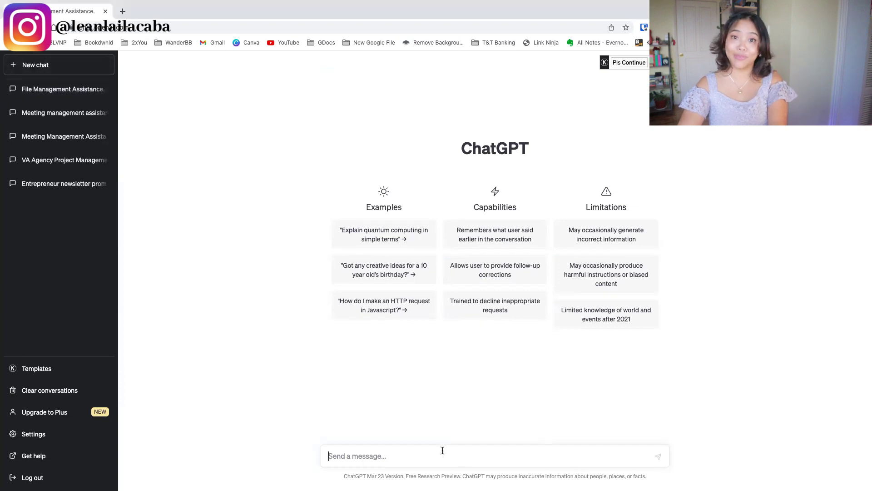
type("I run 2xYou, a virtual assistant agency, and my clients are service based entrepreneurs like coaches, authors, and service providers. I would like your assistance in team management. Are you ready?")
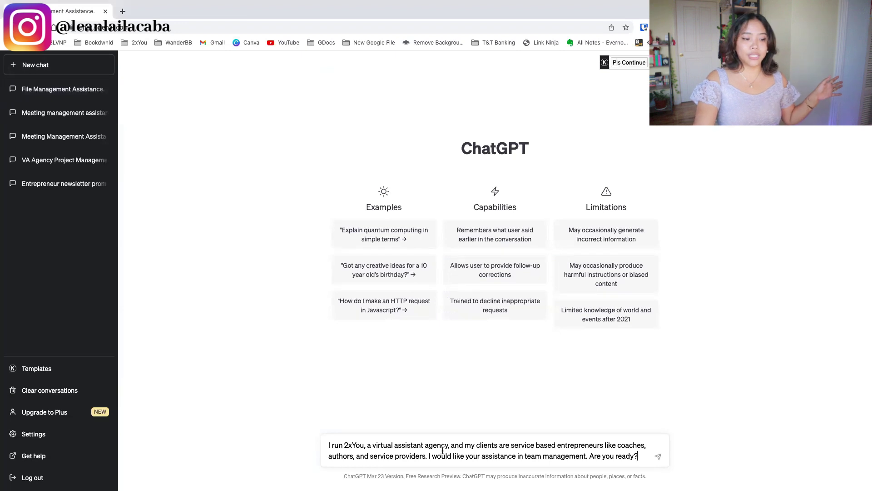
key("Return")
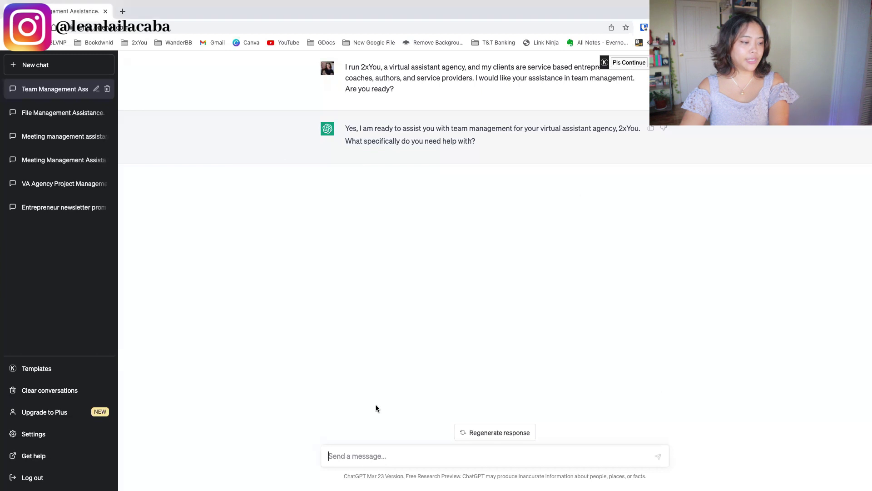
Ask for an org chart with 55 assistants, 1 pod manager per 6 and the remaining needed team, plus each team member's roles and responsibilities list
type("Can you create an ideal org chart for my organization with the goal of getting to 55 hired assistants for our clients, with 1 pod manager for every 6 assistants, and fill out the rest of the needed team?")
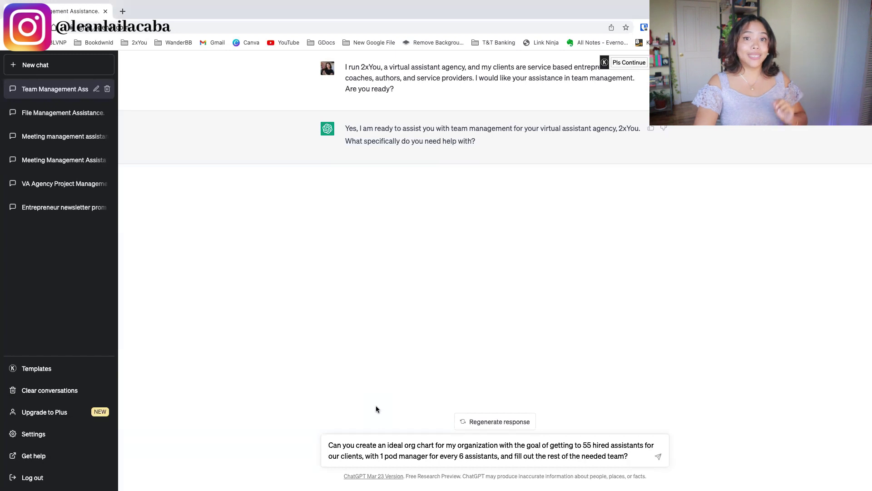
key("Return")
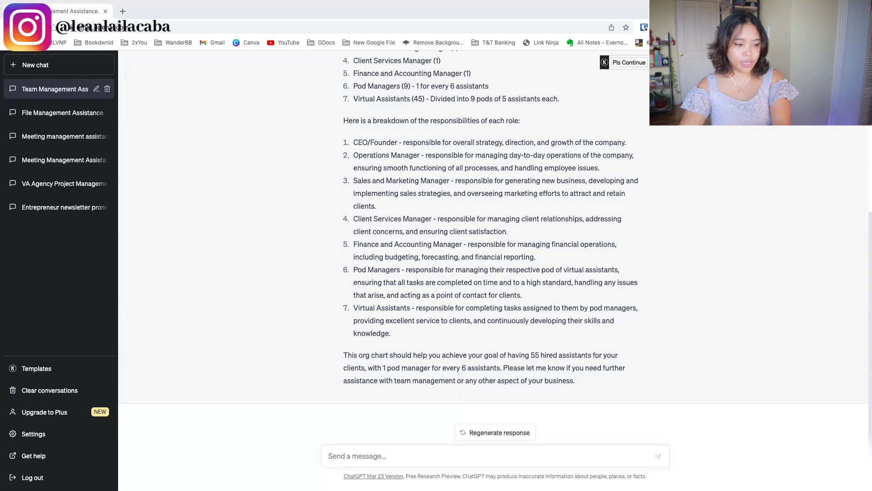
left_click(380, 455)
type("Can you create a roles & responsibilities list for each team member?")
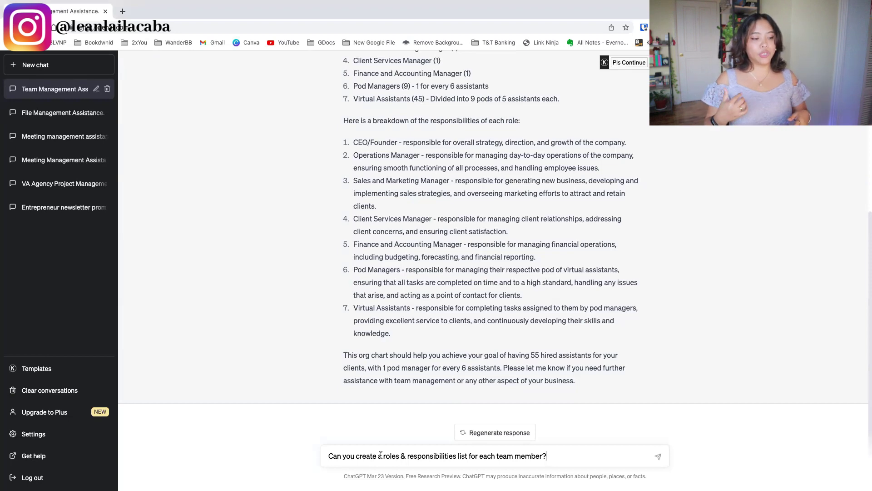
key("Return")
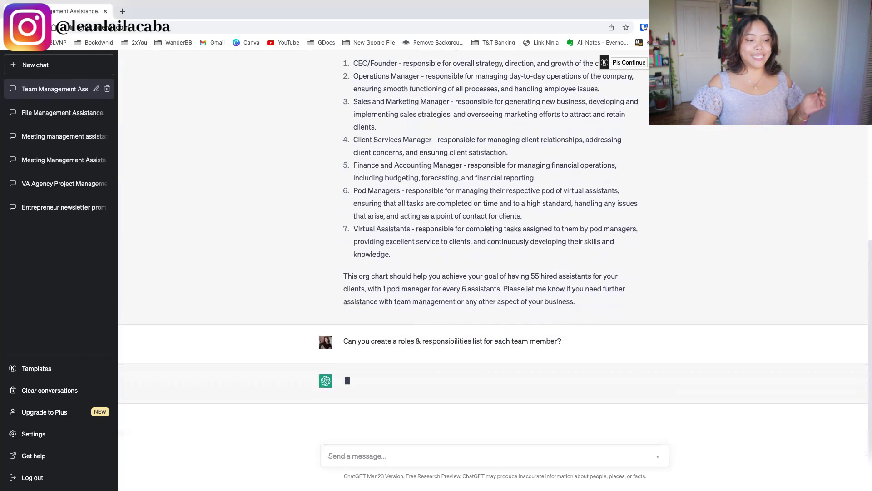
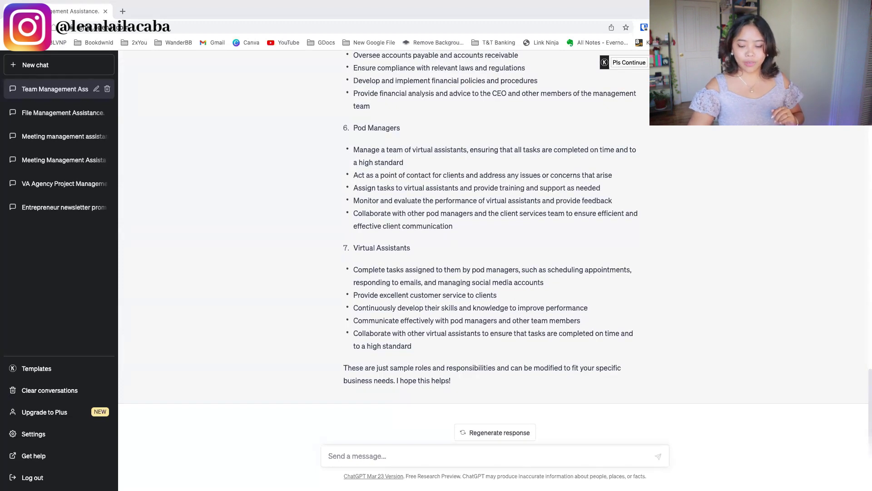
Ask for an onboarding process for the virtual assistants
left_click(407, 461)
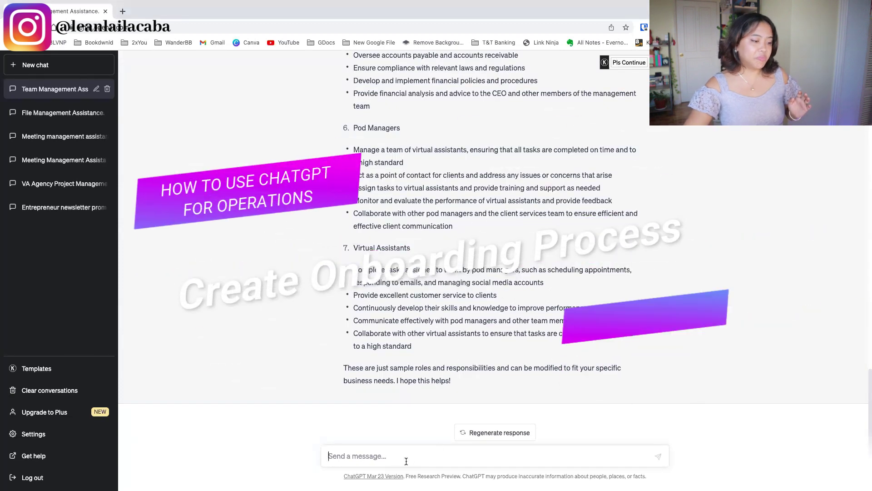
type("Can you create an onboarding process for my team?")
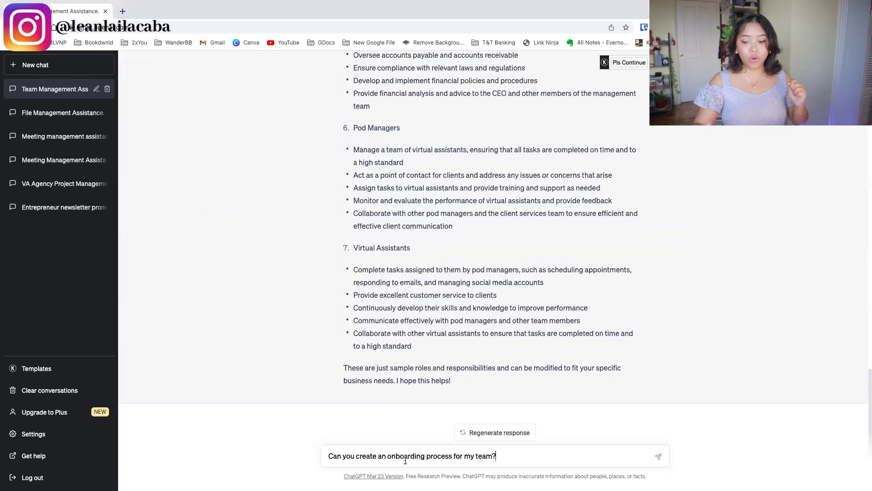
key("BackSpace")
key("BackSpace")
key("BackSpace")
key("BackSpace")
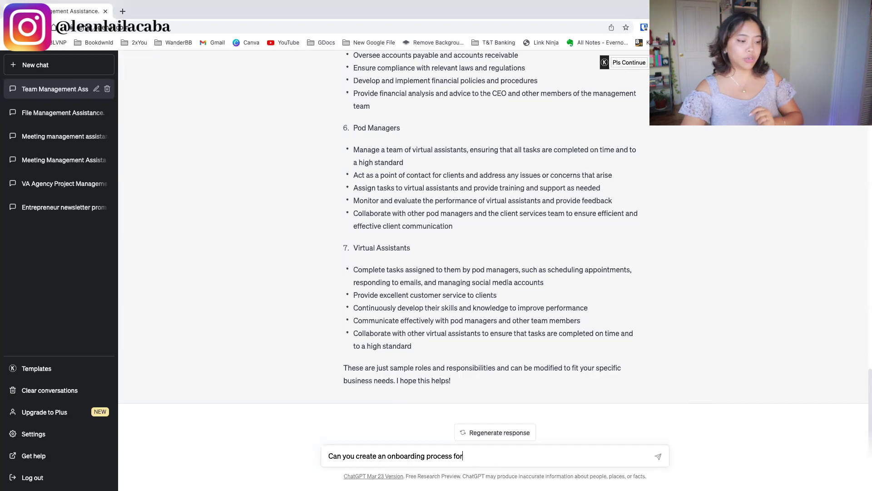
type("virtu")
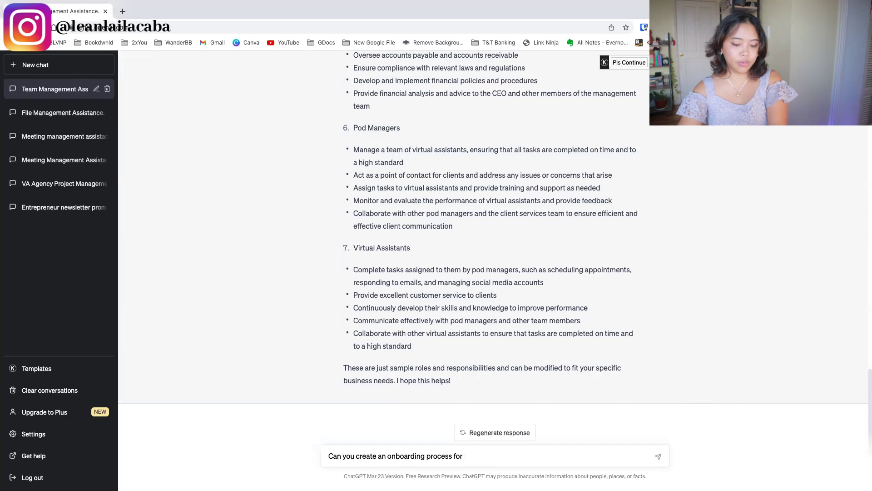
type("the virtual")
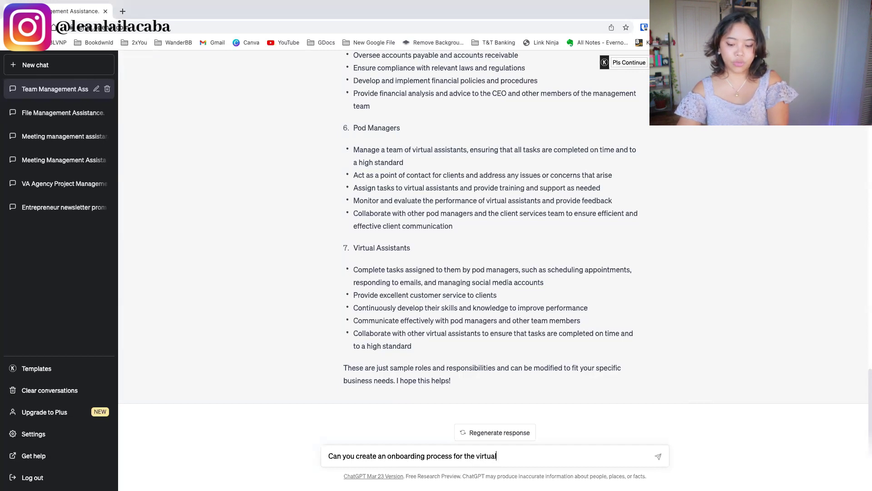
type(" assistants")
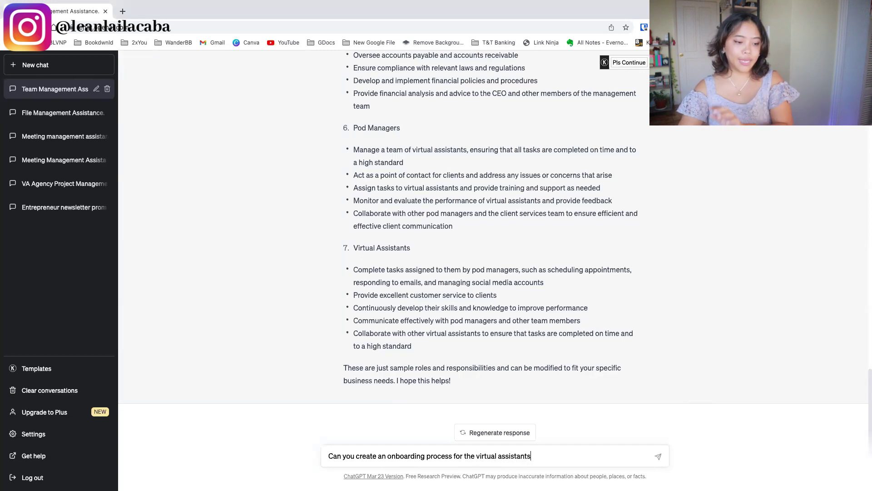
type("?")
key("Return")
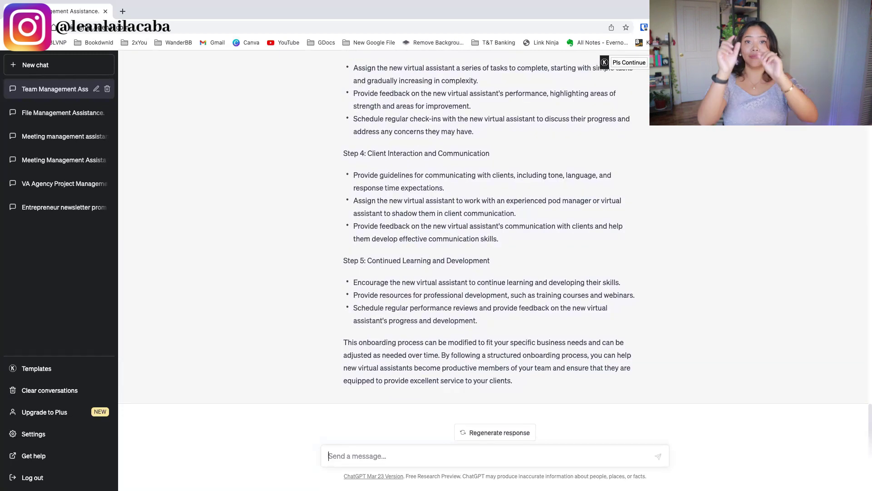
Ask for another onboarding process for the pod manager
type("can ")
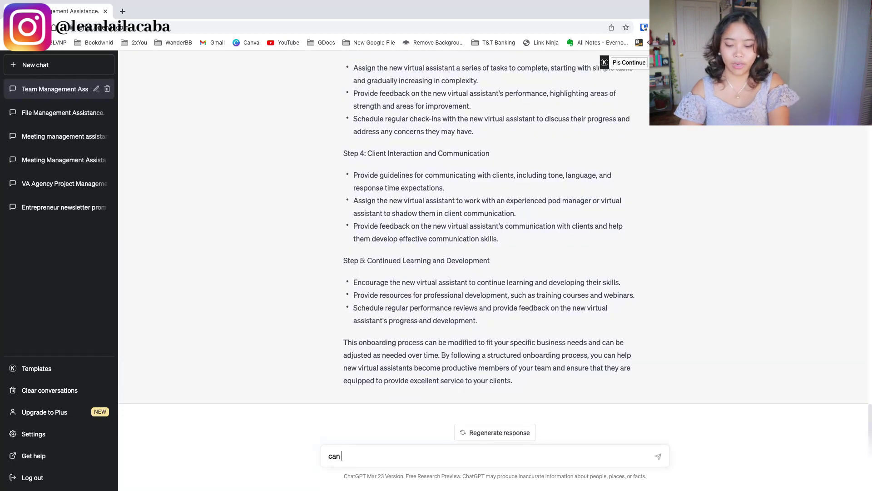
type("you create another ")
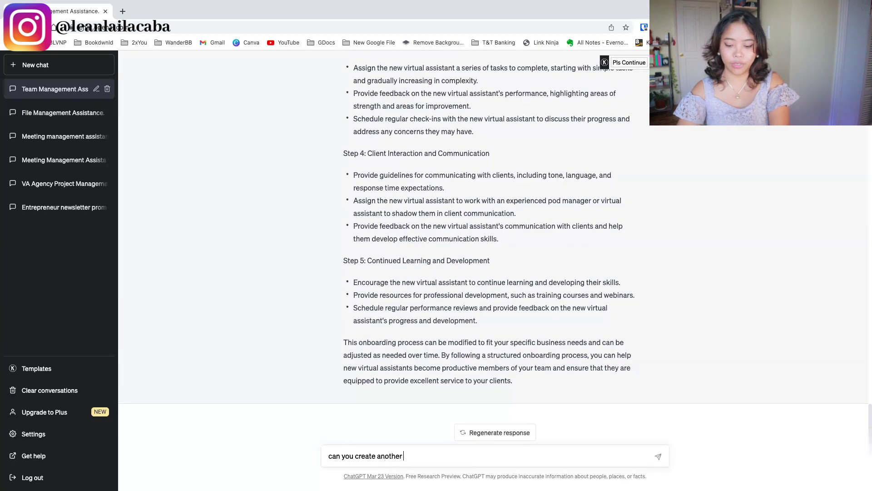
type("one for the pod manager")
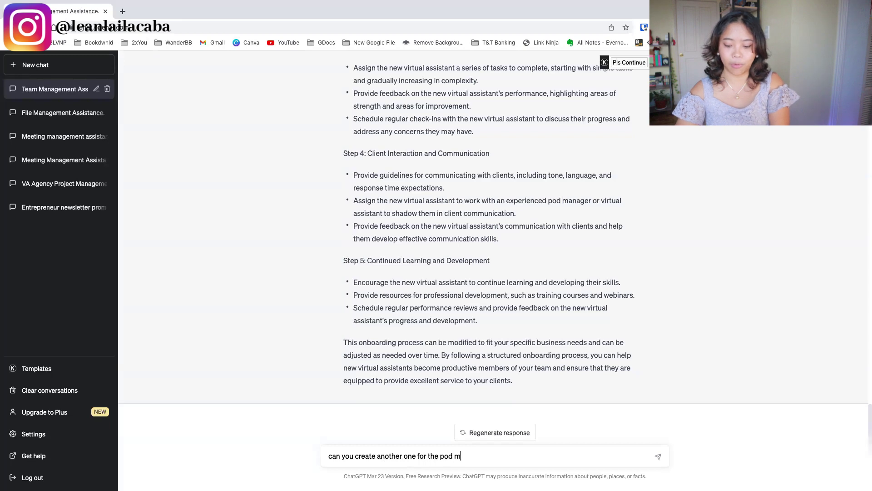
key("Return")
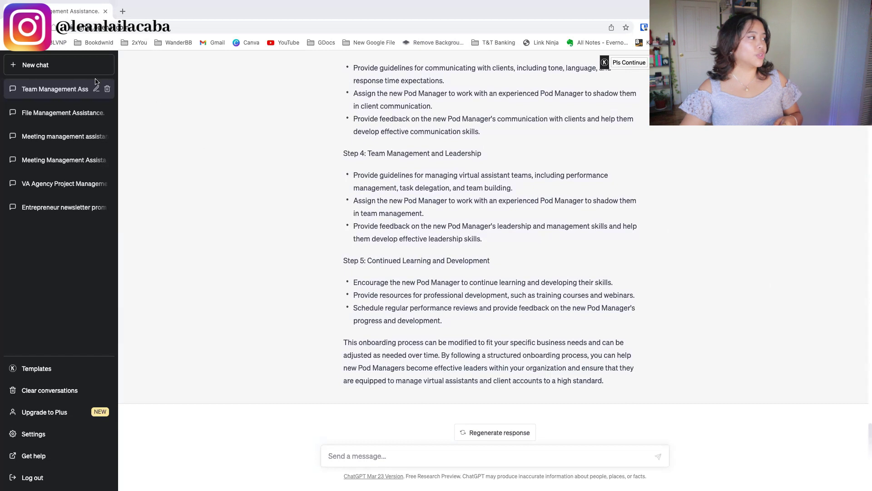
Start a new chat introducing 2xYou, a virtual assistant agency for service-based entrepreneurs, and ask for assistance in client management
left_click(58, 69)
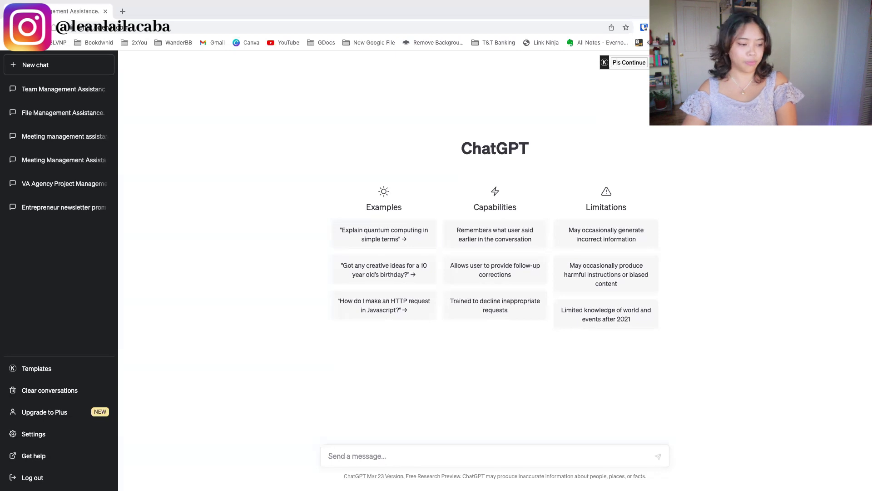
left_click(370, 455)
type("I run 2xYou, a virtual assistant agency, and my clients are service based entrepreneurs like coaches, authors, and service providers. I would like your assistance in client management. Are you ready?")
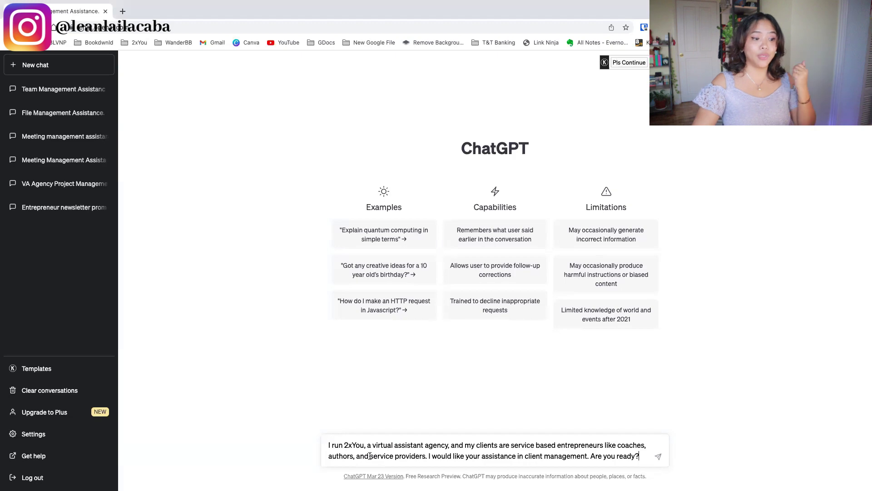
key("Return")
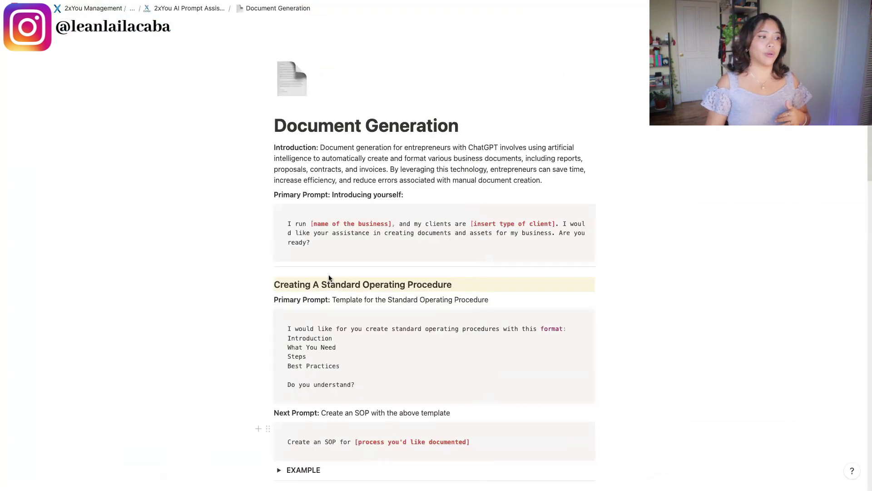
Switch to the 2xYou Document Generation page and examine the primary prompt for introducing yourself and the business
left_click_drag(321, 241, 328, 213)
left_click(502, 224)
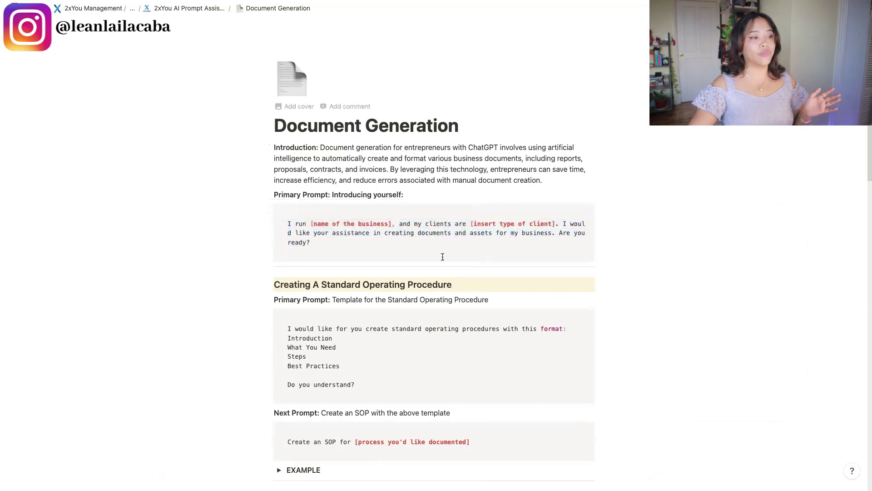
left_click(381, 239)
left_click_drag(383, 236, 513, 235)
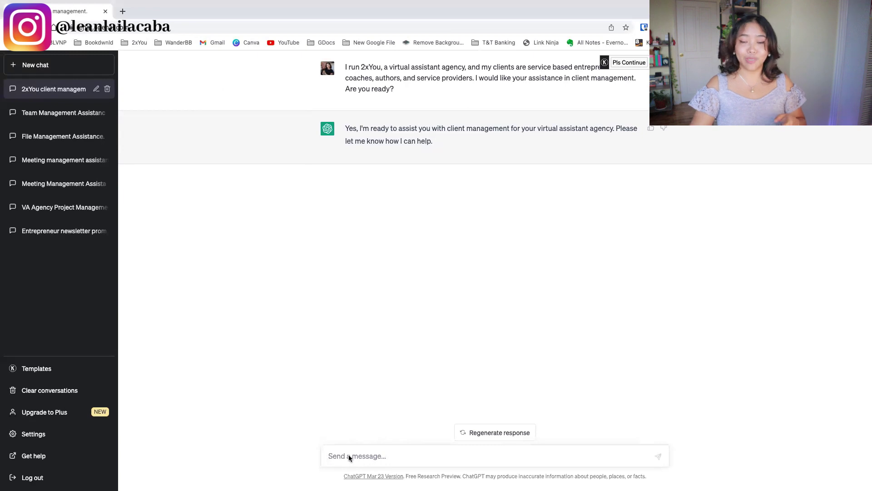
Return to ChatGPT and ask for a full ideal client description usable by marketing, sales and operations to identify fitting clients, plus a client tracker
type("Can you create a full ideal client description that can be used by the marketing, sales, and operations team to identify if a client is a fit?")
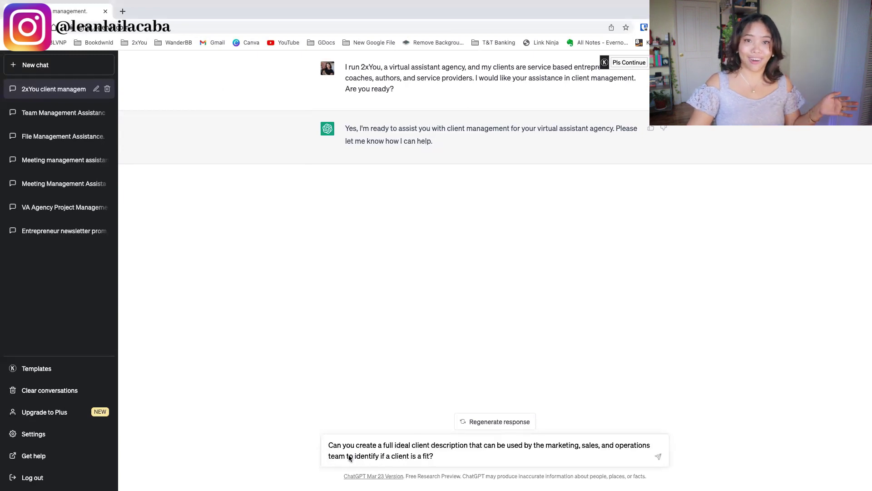
key("Return")
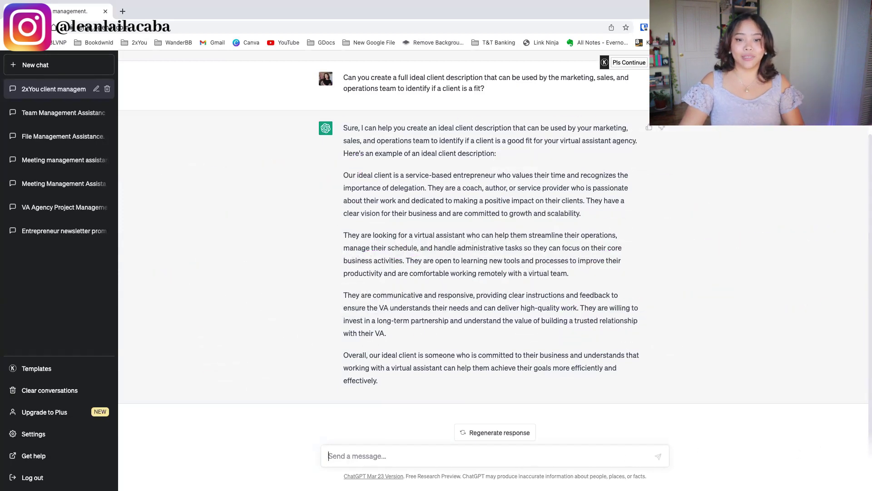
left_click(586, 450)
type("Can you create a client tracker that I can use?")
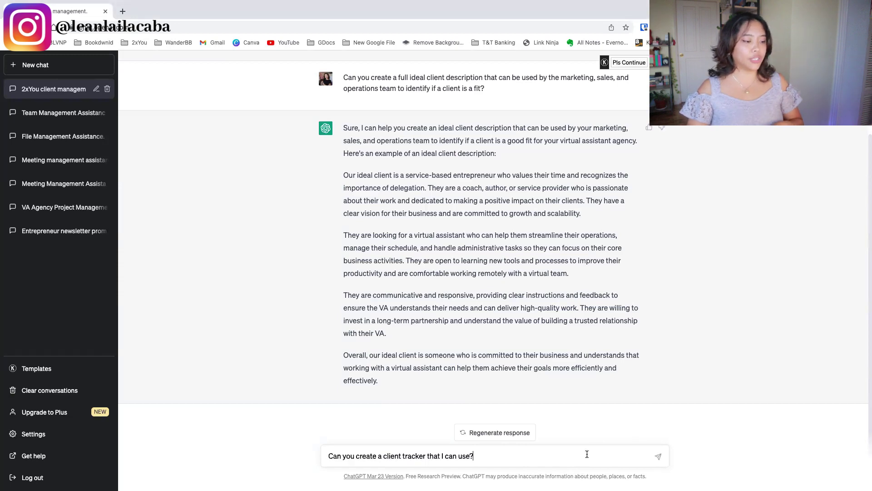
key("Return")
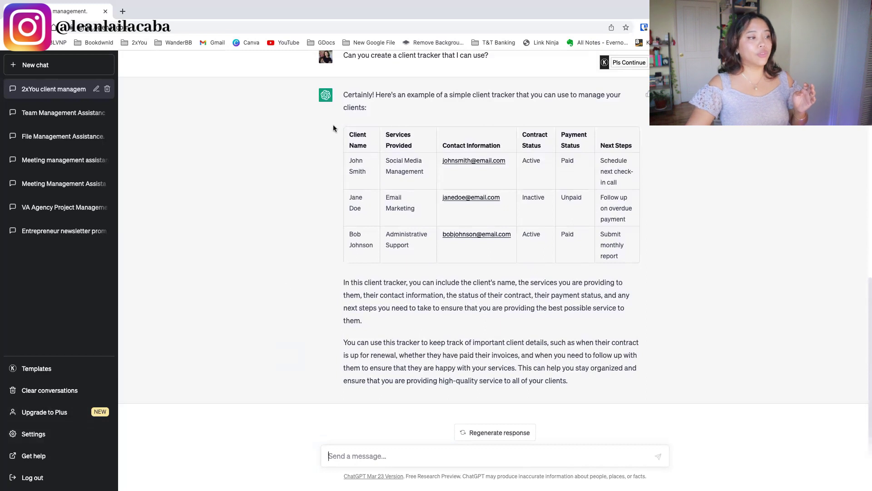
Look over the client tracker table and ask for a client onboarding sequence, given that assistants are hired after the client has been onboarded and recruited
left_click_drag(335, 129, 576, 214)
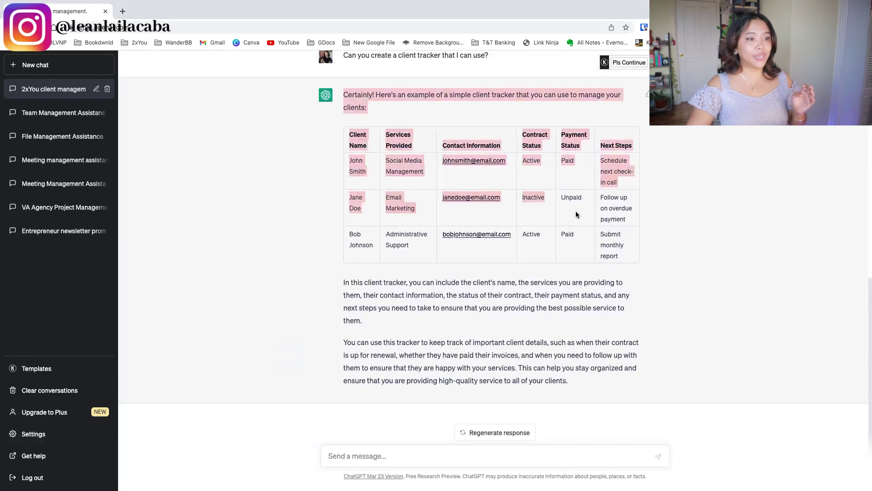
left_click(634, 256)
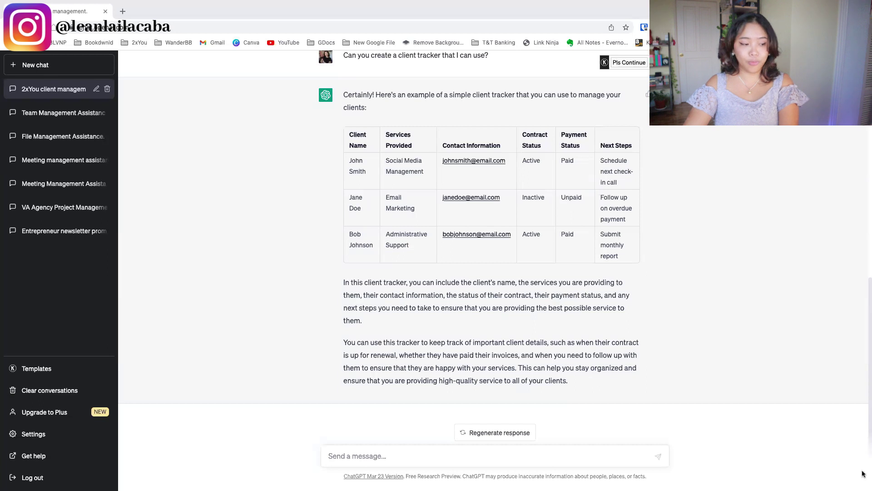
type("Create an onboarding sequence I can use for our clients given that our assistants are hired after the client has been onboarded and recruited")
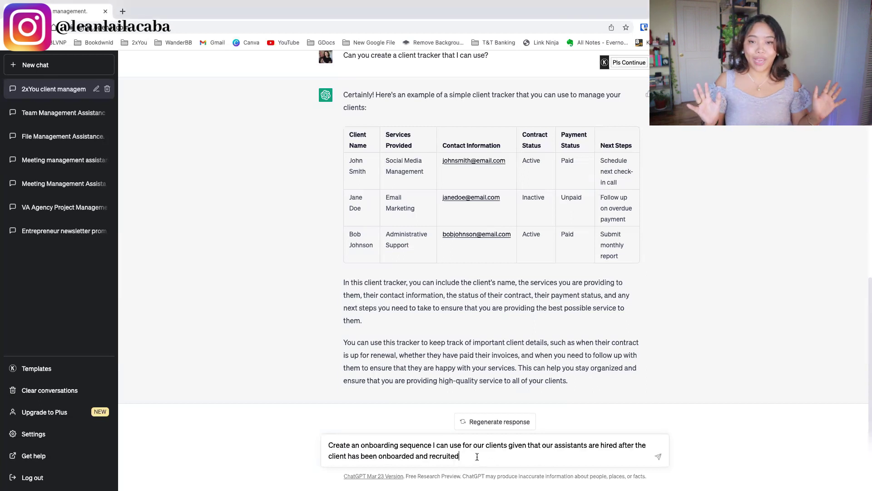
key("Return")
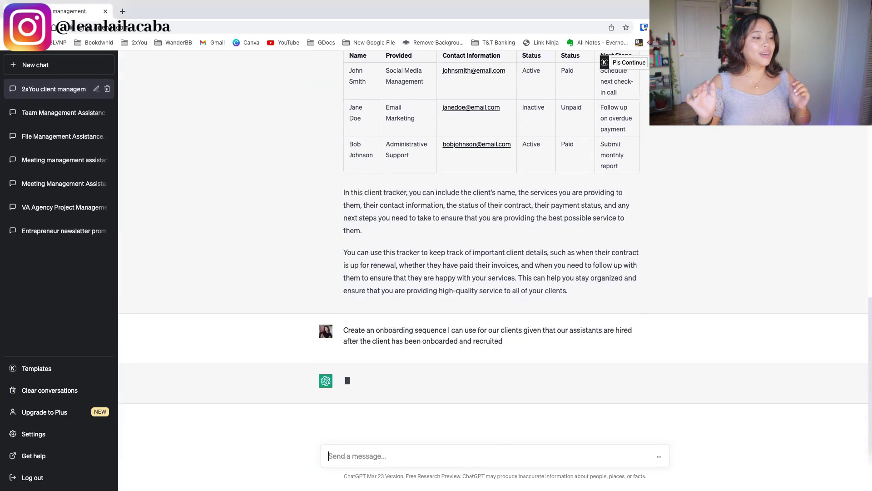